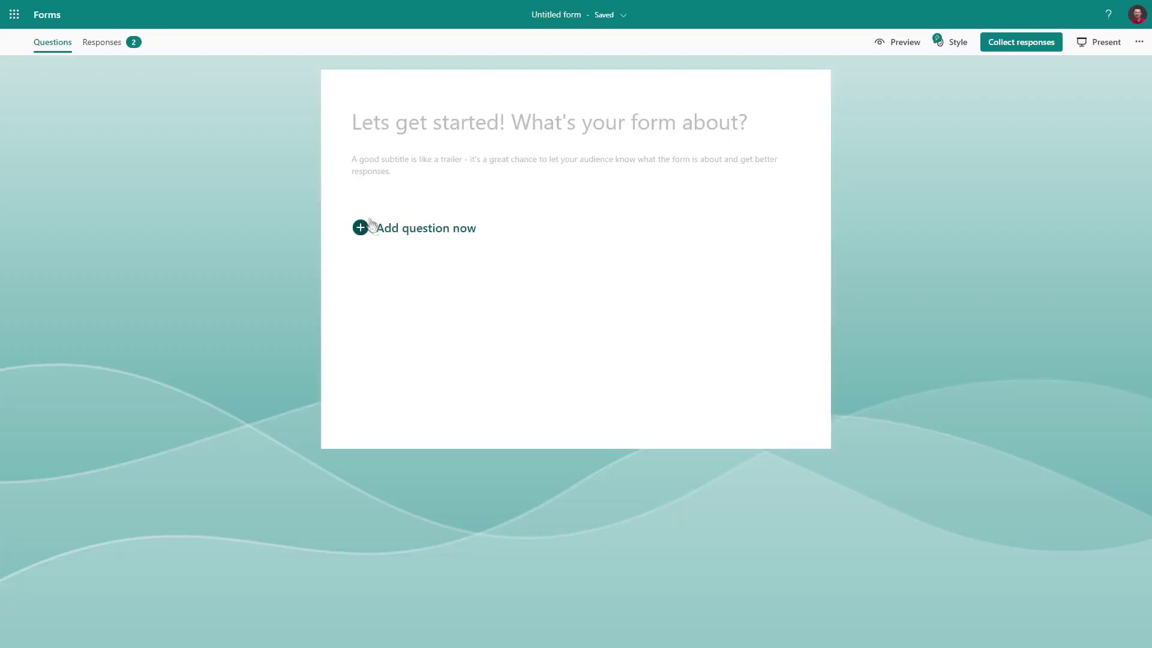
# Add a Choice question followed by a Text question.
pyautogui.click(372, 225)
pyautogui.click(422, 243)
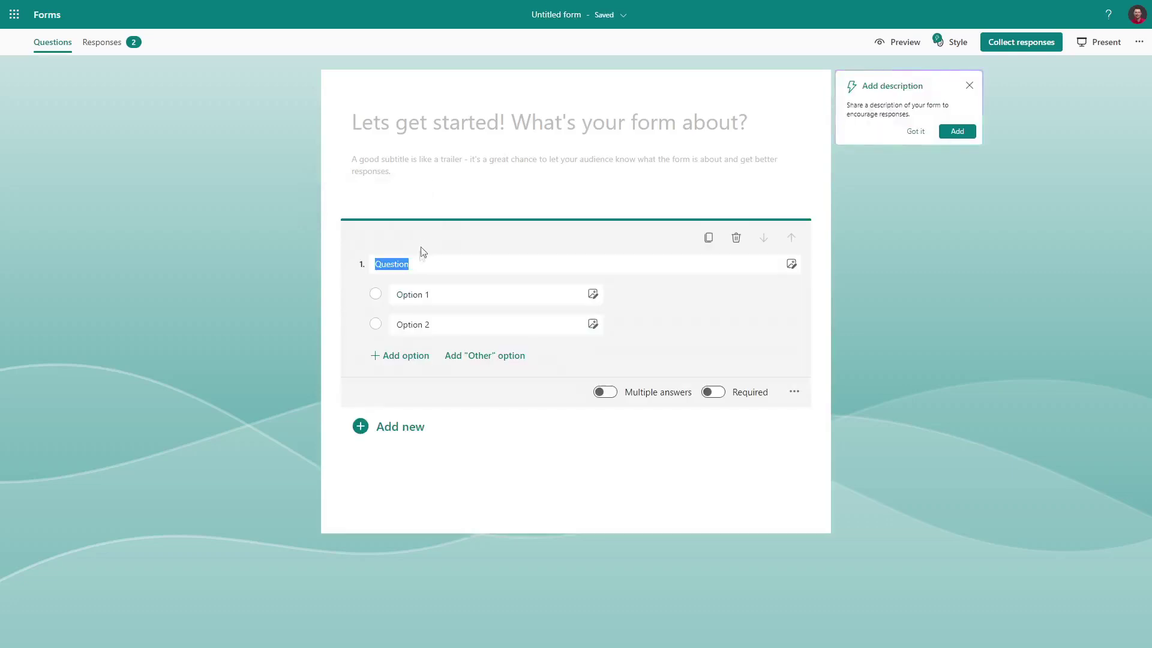
pyautogui.click(395, 428)
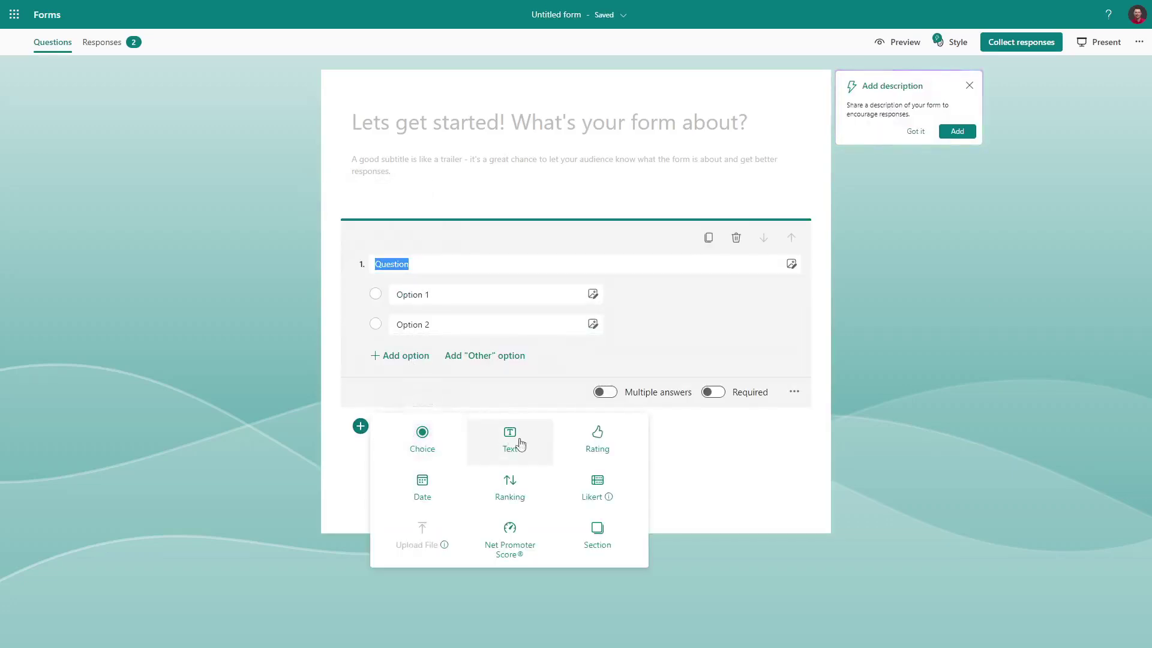
pyautogui.click(511, 441)
# Add Ranking and Date questions, moving the Date question above Ranking into third place.
pyautogui.click(414, 499)
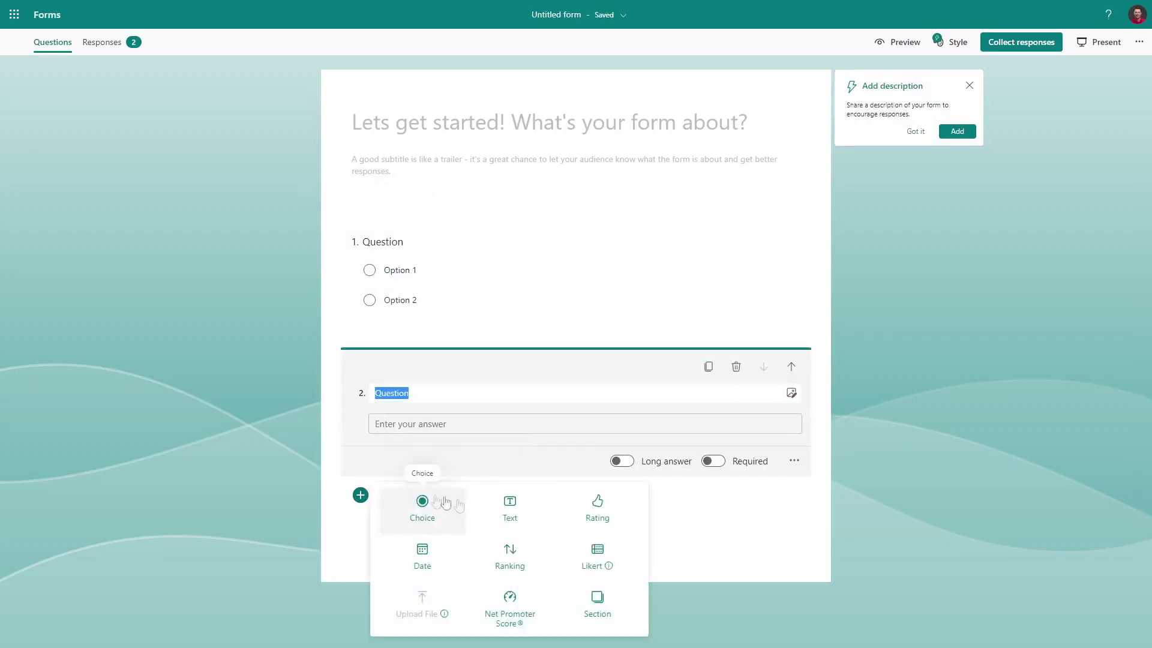
pyautogui.click(520, 552)
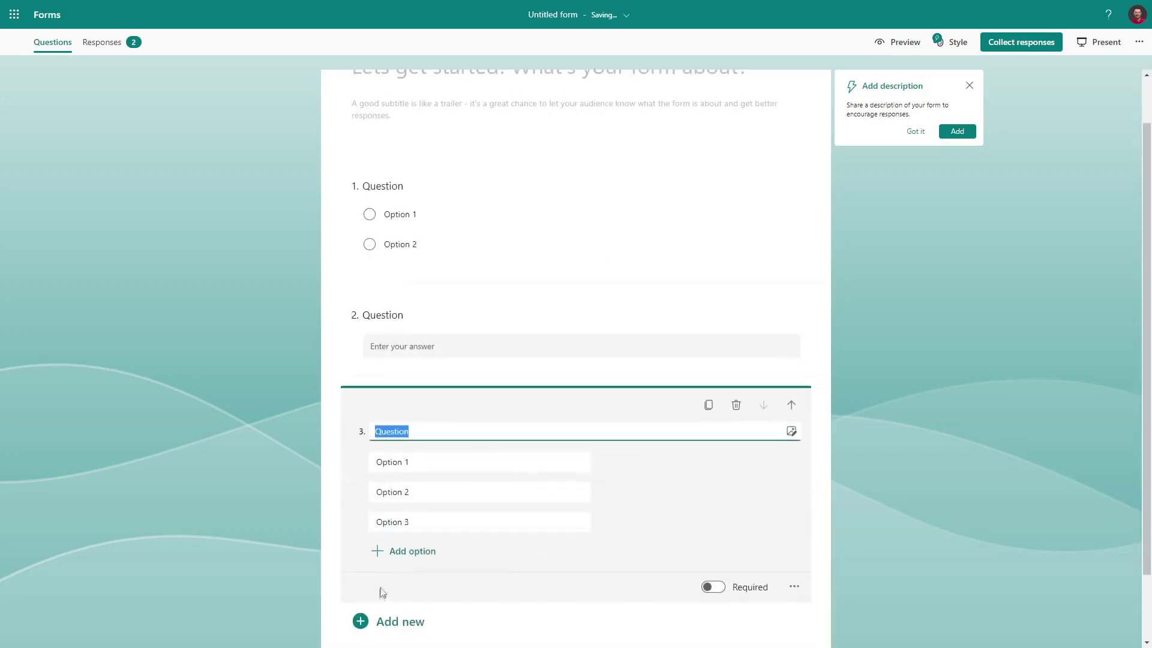
pyautogui.click(382, 621)
pyautogui.click(424, 554)
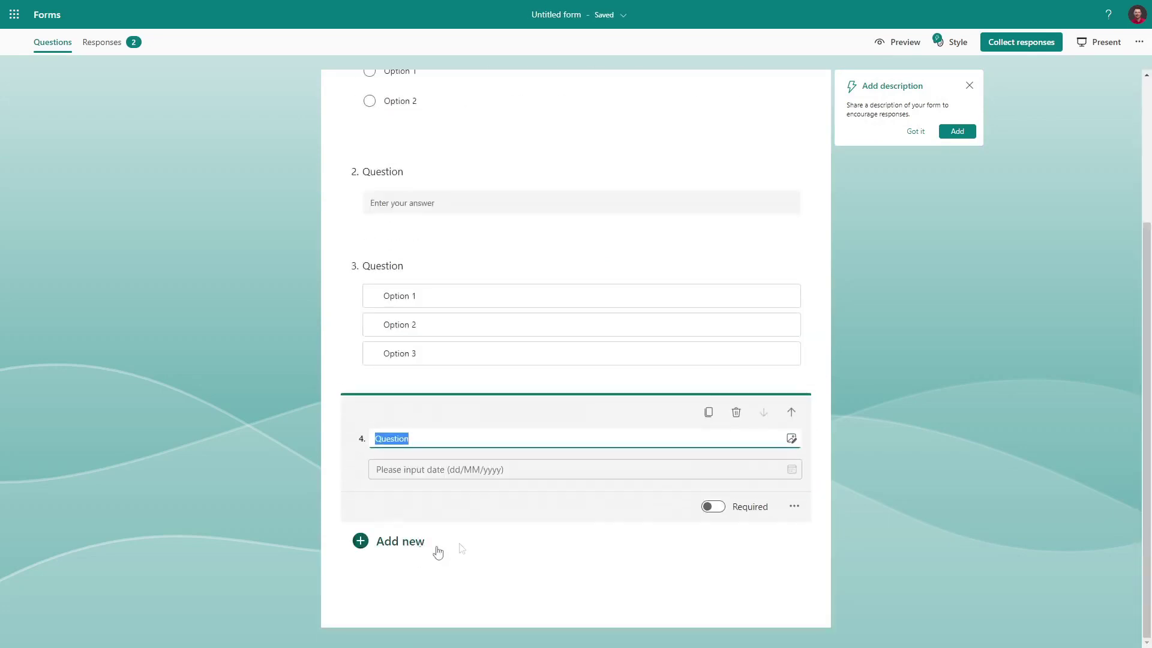
pyautogui.click(792, 413)
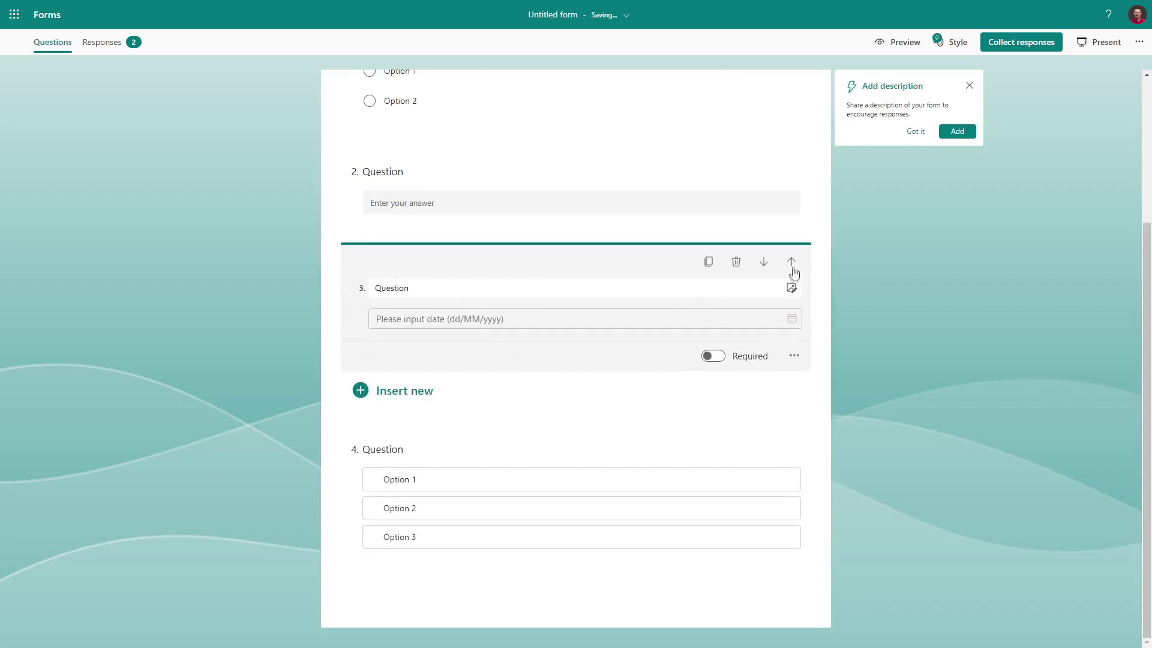
pyautogui.click(792, 262)
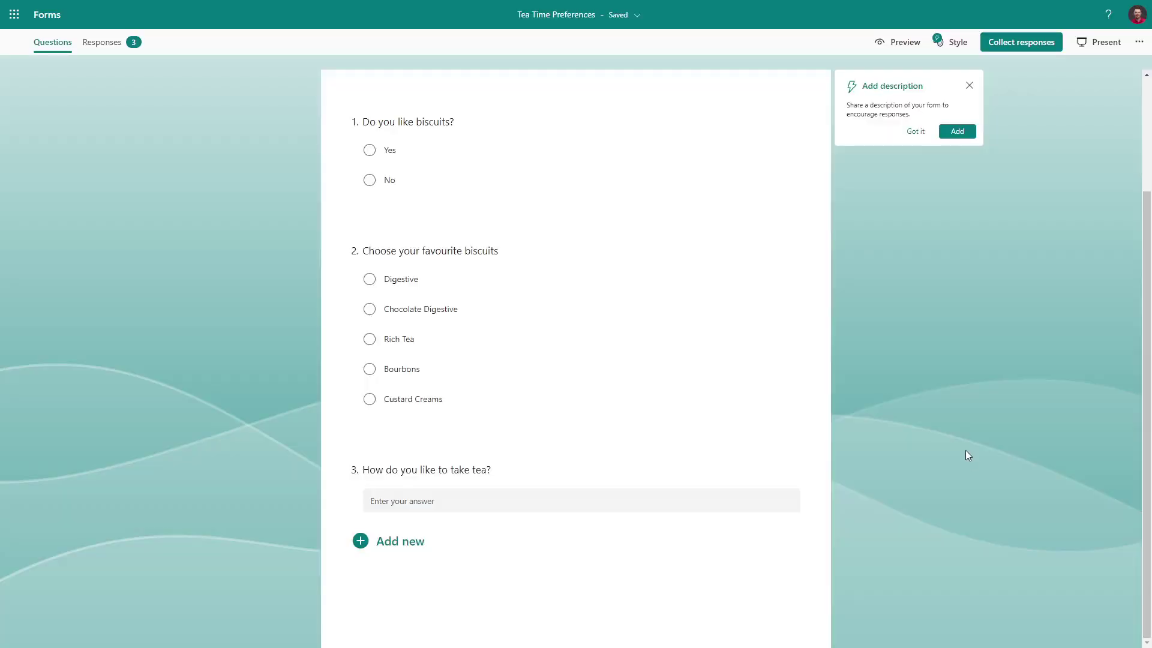
# Turn on long answers for the tea text question.
pyautogui.click(726, 480)
pyautogui.click(693, 537)
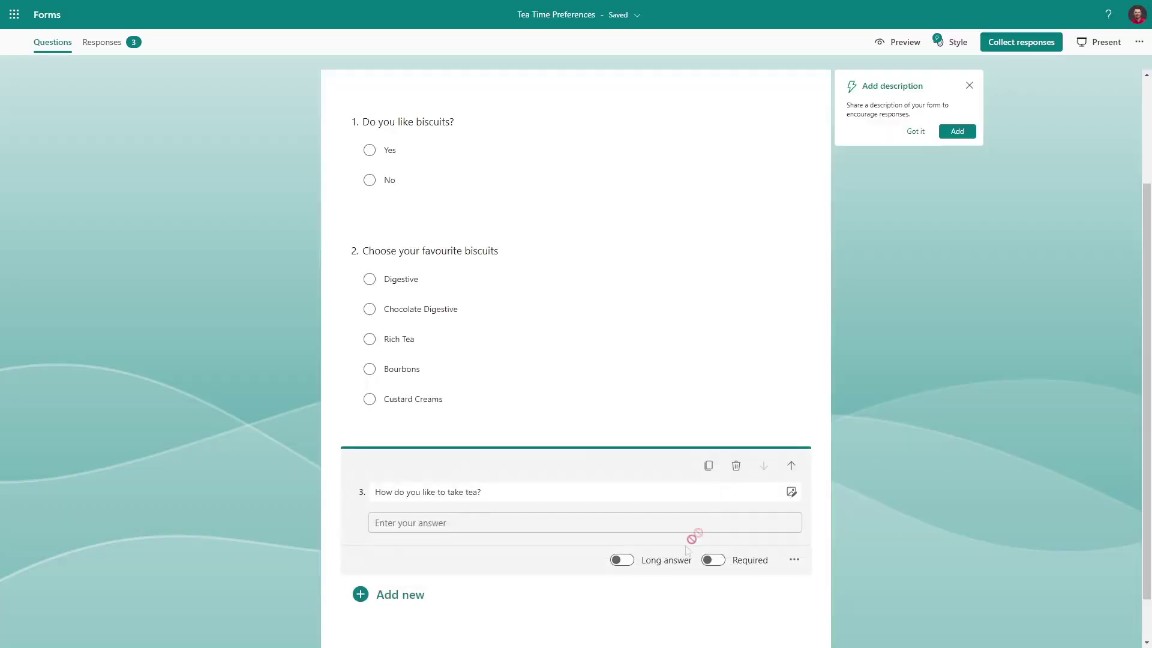
pyautogui.click(627, 564)
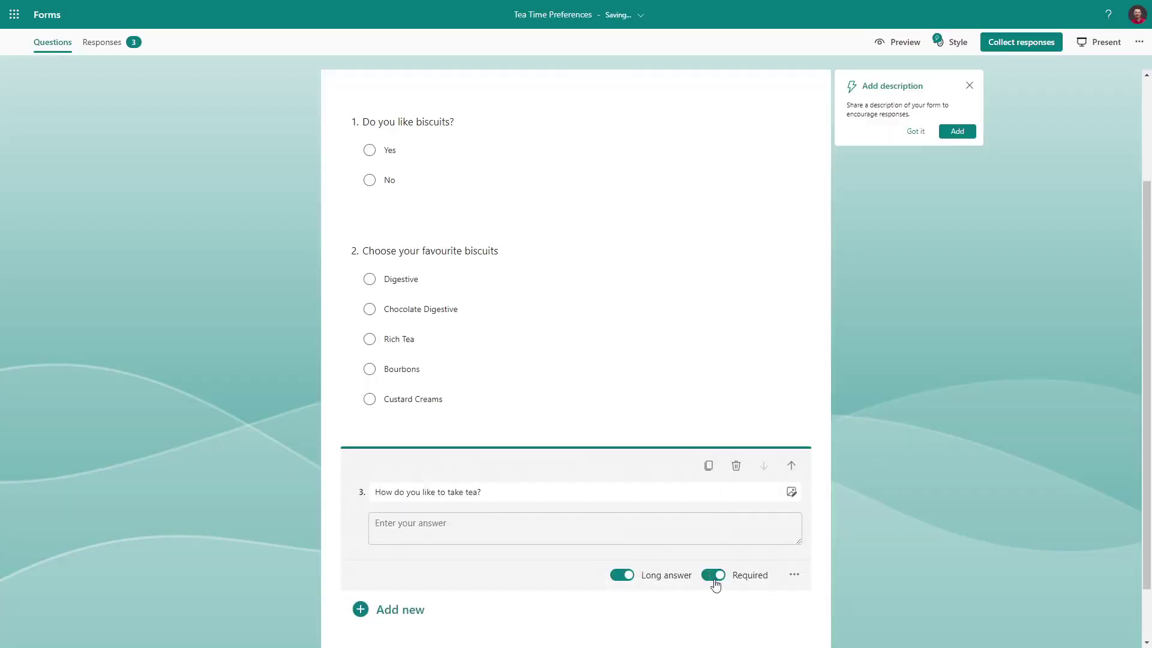
# Let the favourite-biscuits question accept multiple answers and give it a subtitle.
pyautogui.click(690, 365)
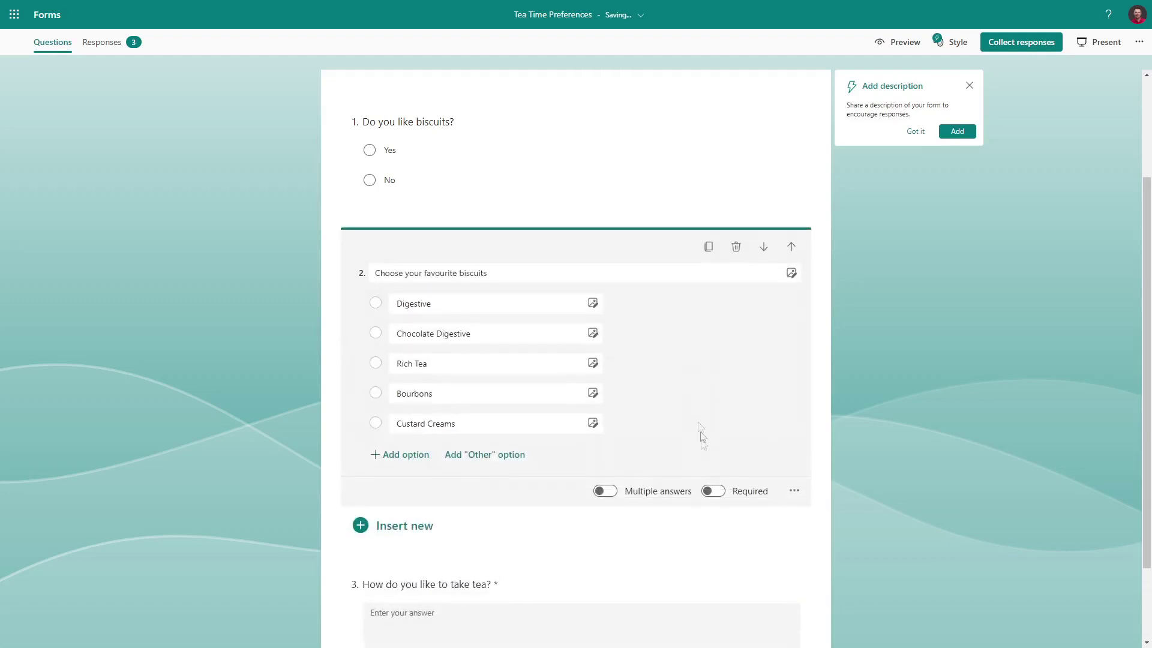
pyautogui.click(608, 497)
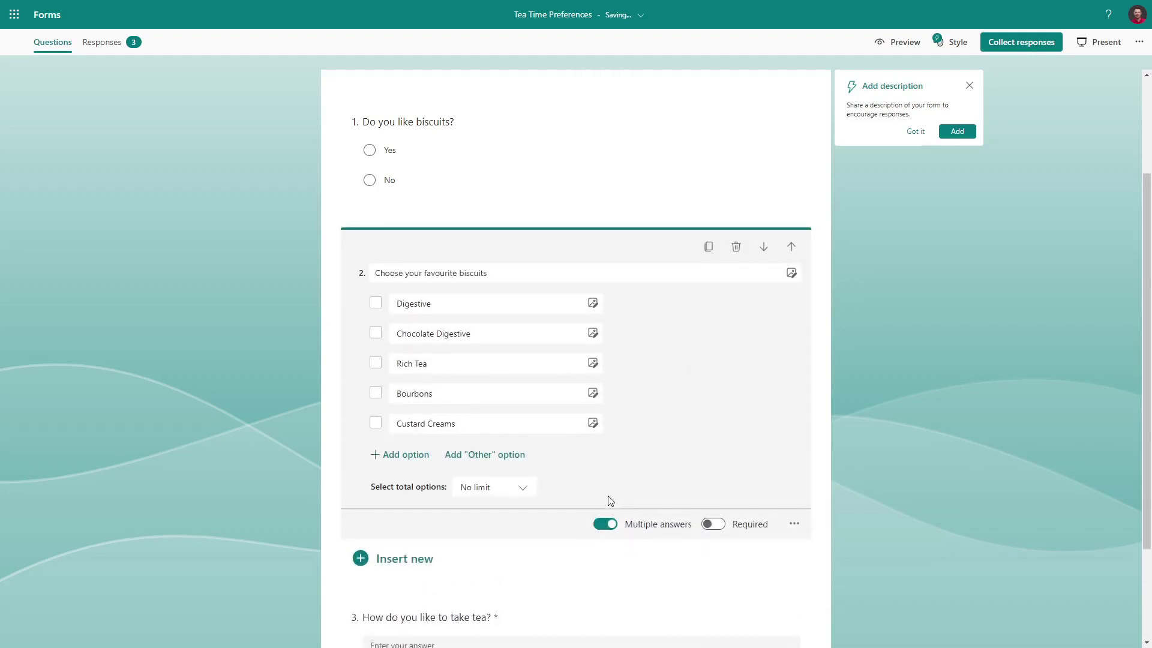
pyautogui.click(793, 525)
pyautogui.click(826, 578)
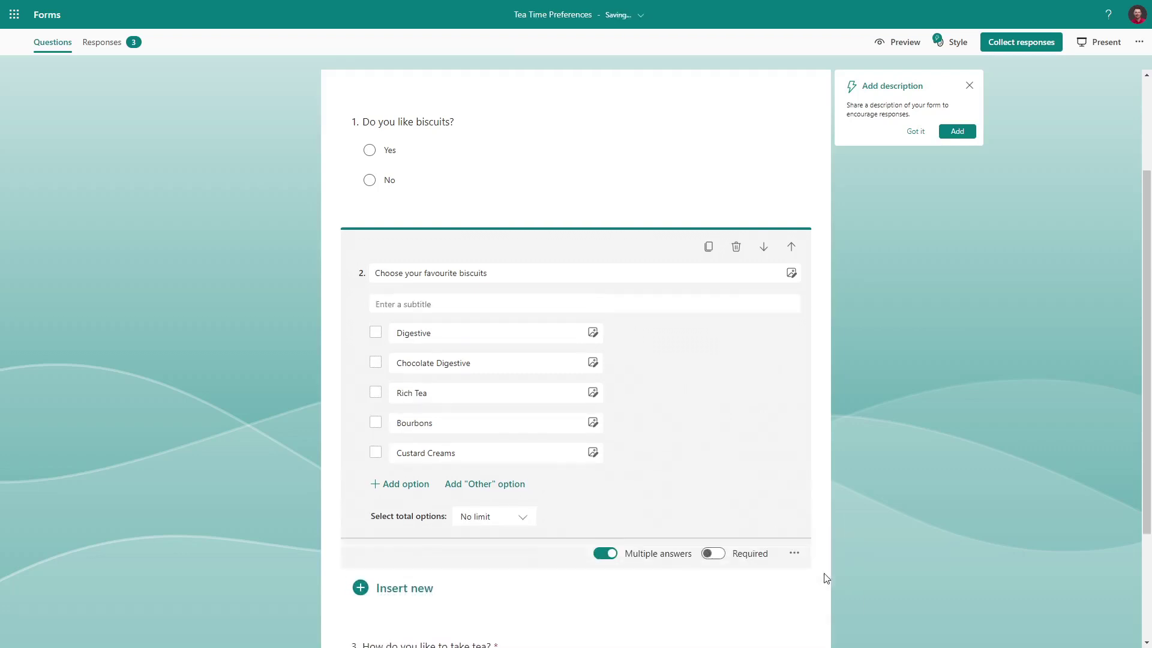
pyautogui.click(723, 306)
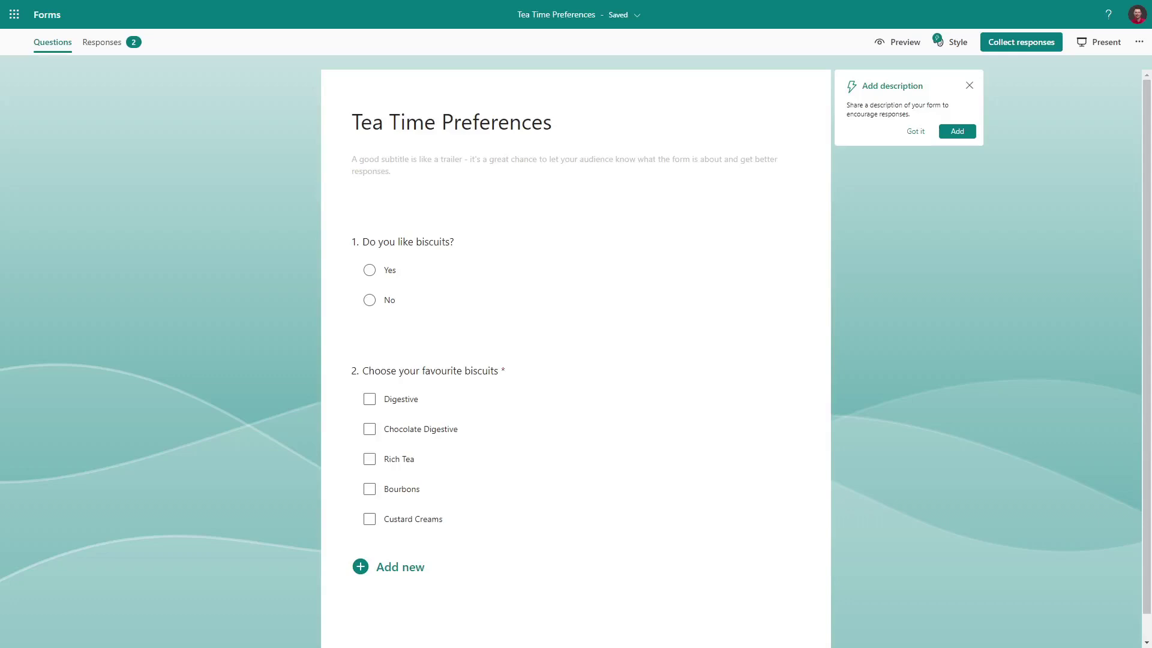
# Branch question 1 so Yes goes to '2. Choose your favourite biscuits', then pick No's destination.
pyautogui.click(674, 260)
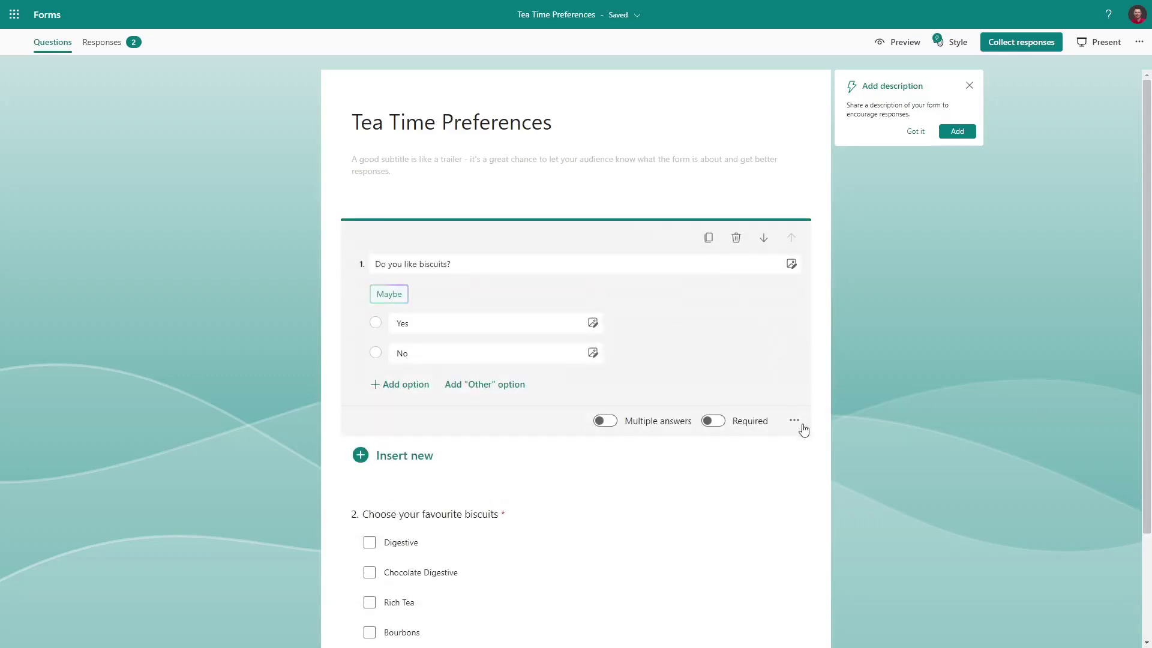
pyautogui.click(797, 423)
pyautogui.click(813, 515)
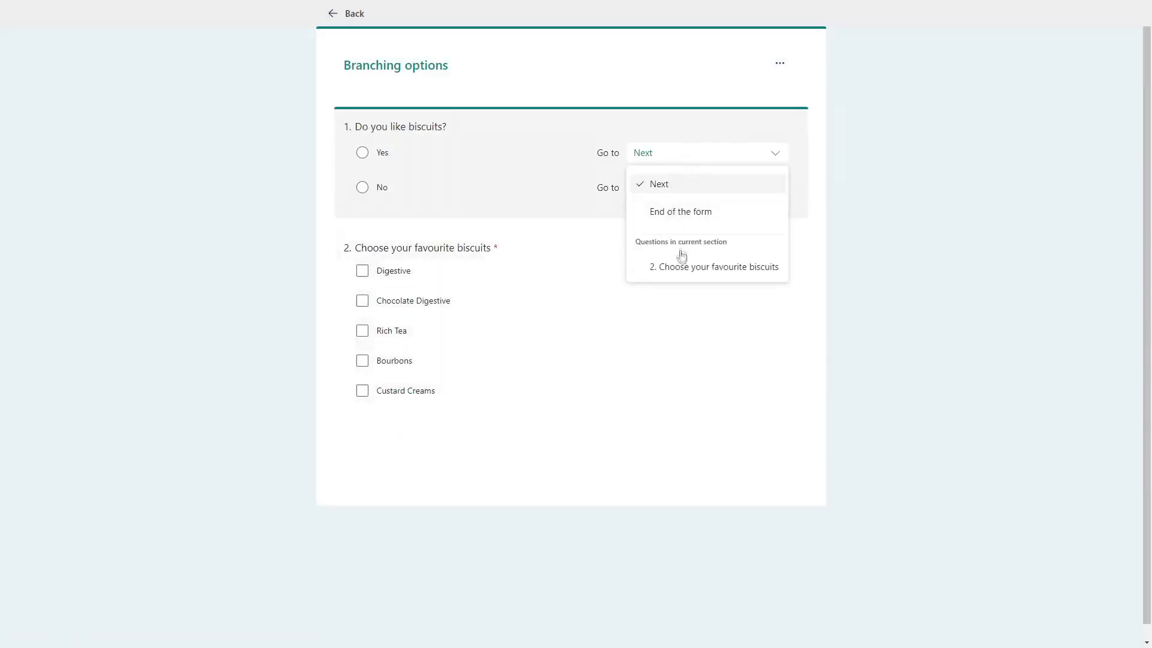
pyautogui.click(684, 265)
pyautogui.click(686, 188)
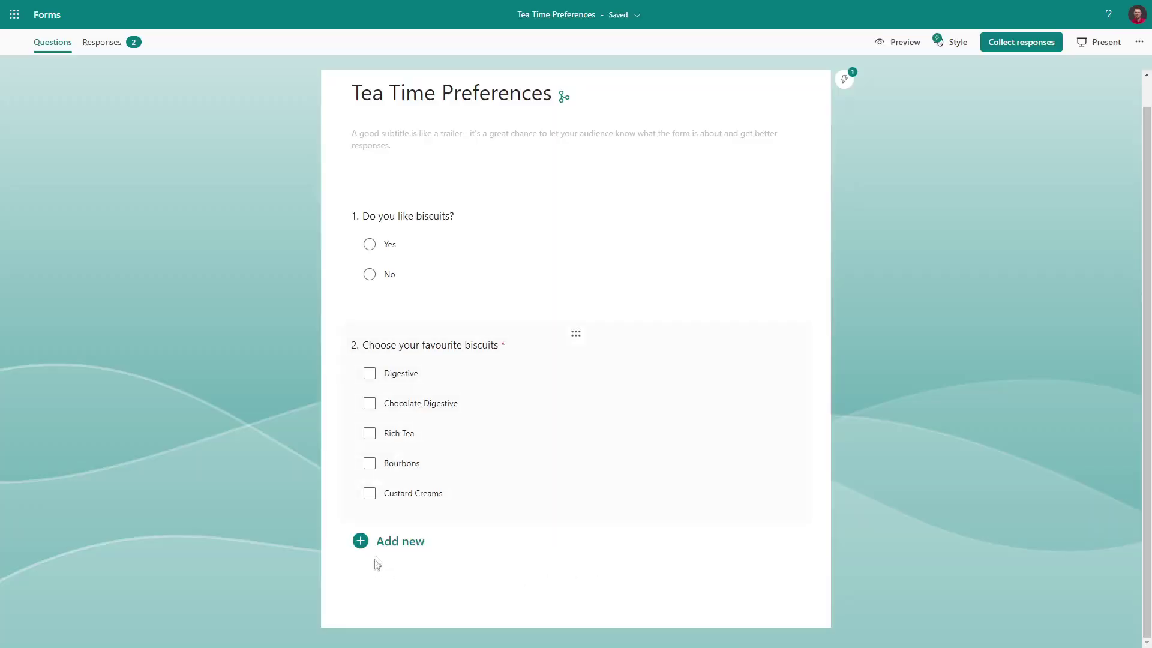
# Add an Upload File question limited to 3 files of 100MB each, and restrict file types.
pyautogui.click(378, 548)
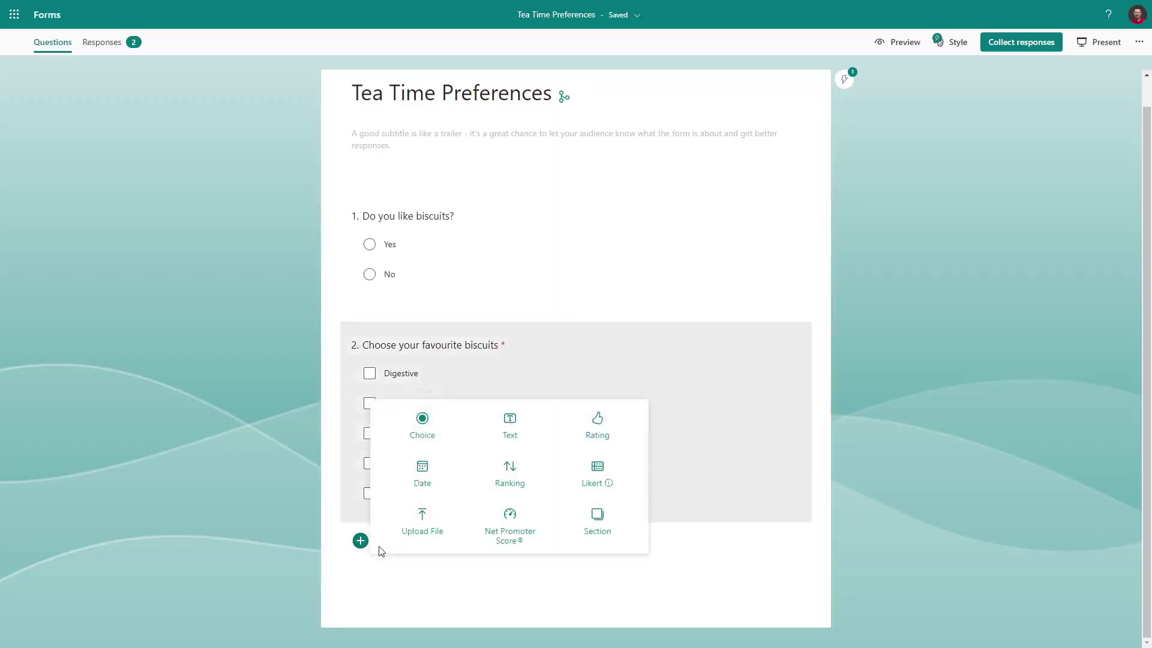
pyautogui.click(405, 531)
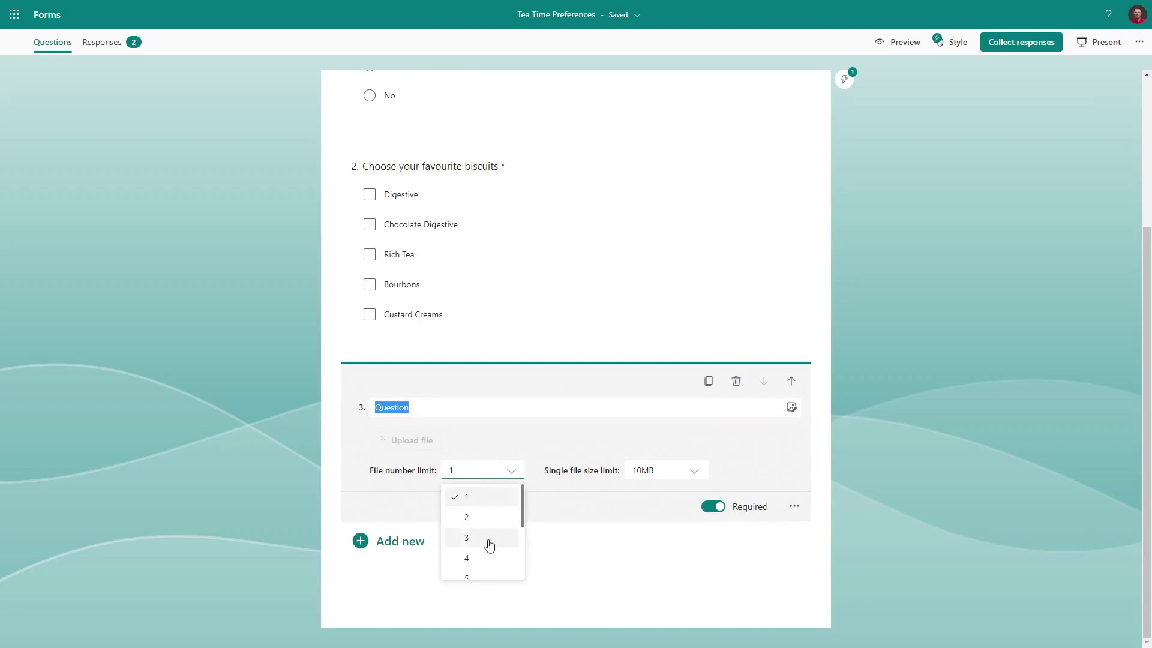
pyautogui.click(490, 539)
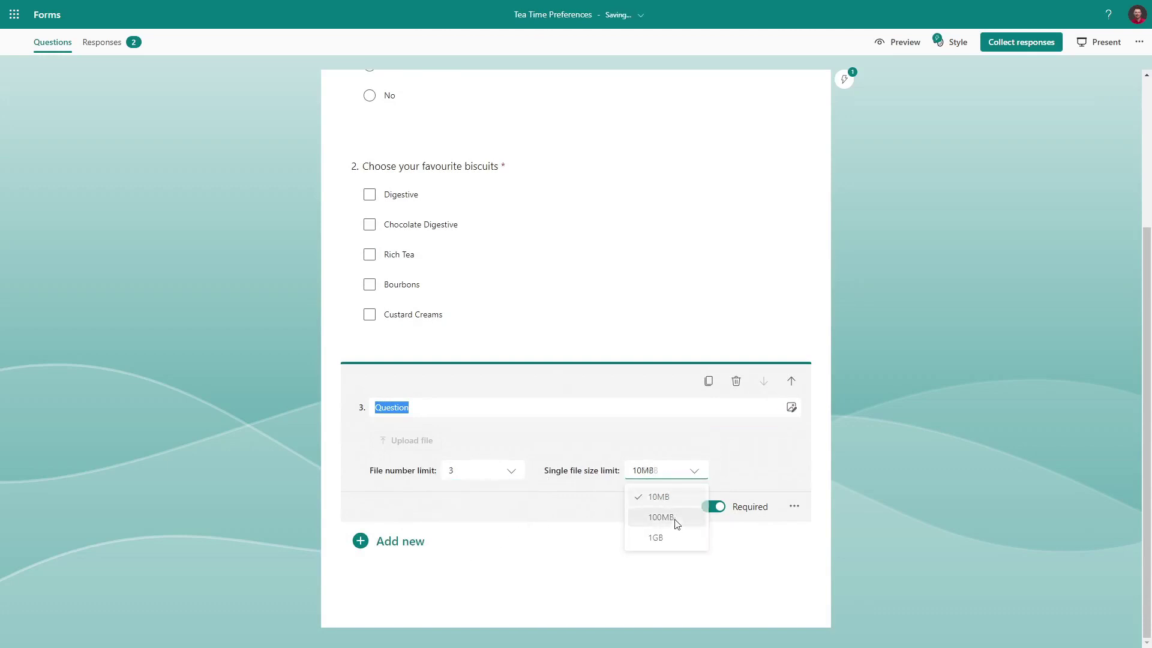
pyautogui.click(661, 517)
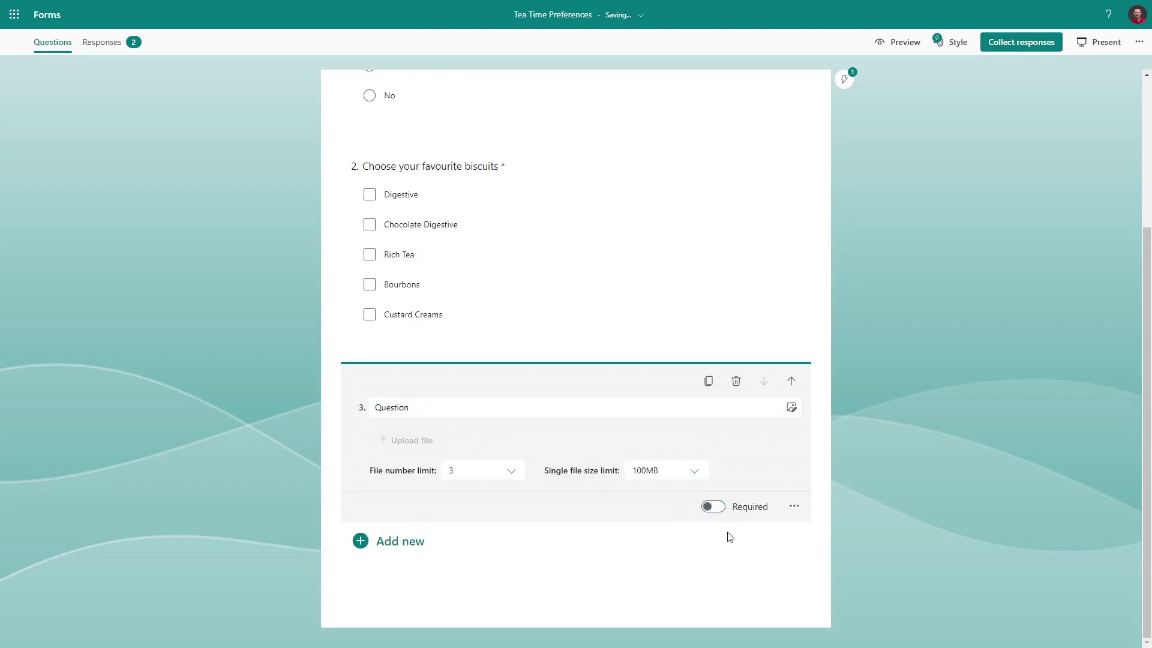
pyautogui.click(796, 508)
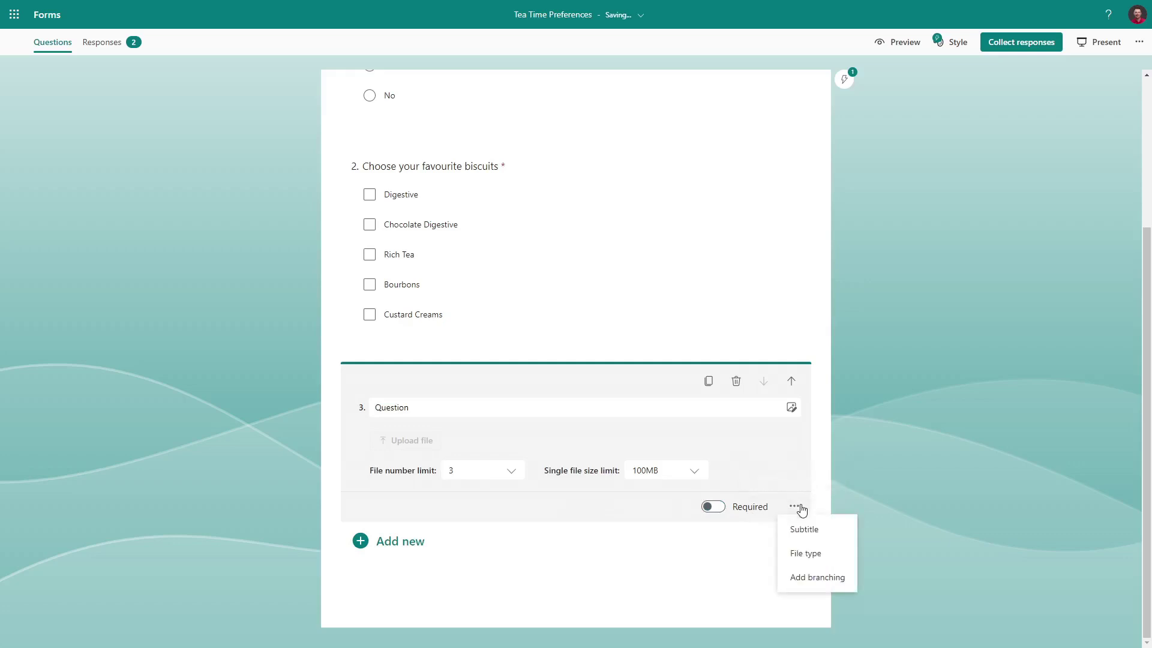
pyautogui.click(806, 553)
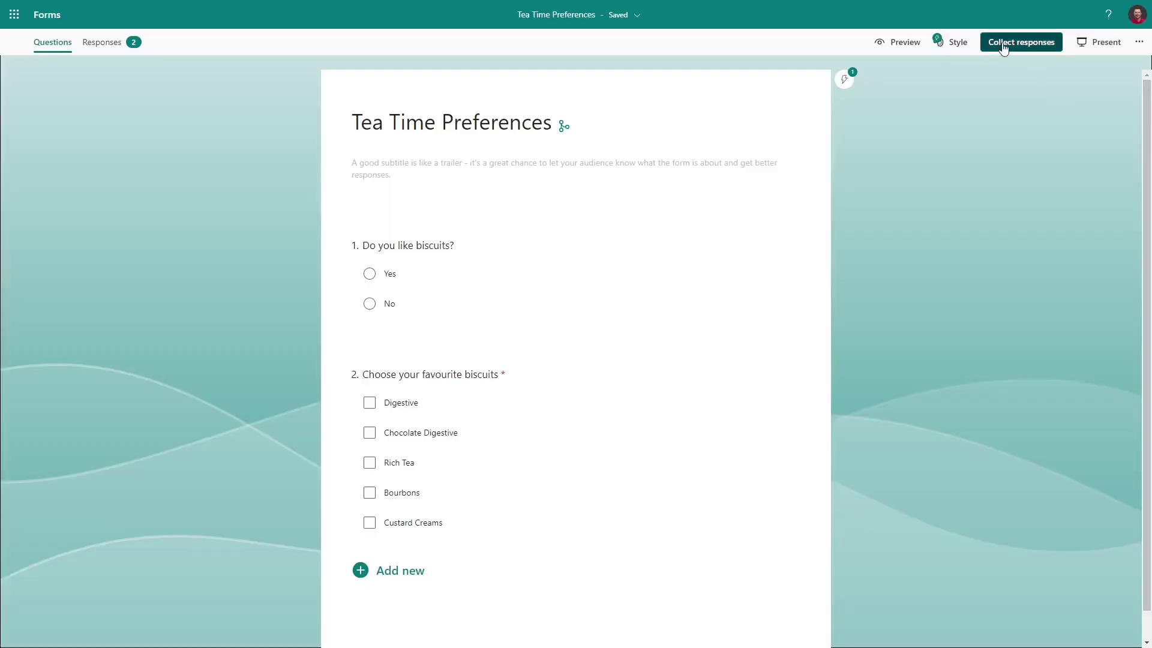
# Set responses to 'Anyone can respond' and review the Invite, QR code and Embed options.
pyautogui.click(1021, 42)
pyautogui.click(338, 160)
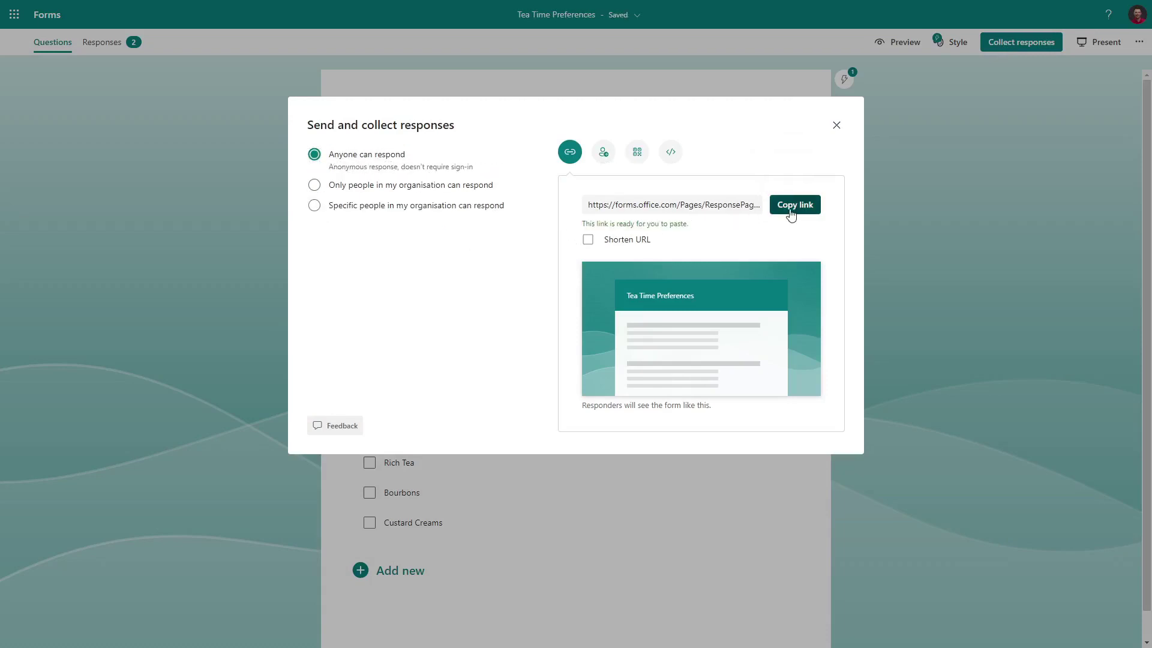
pyautogui.click(605, 154)
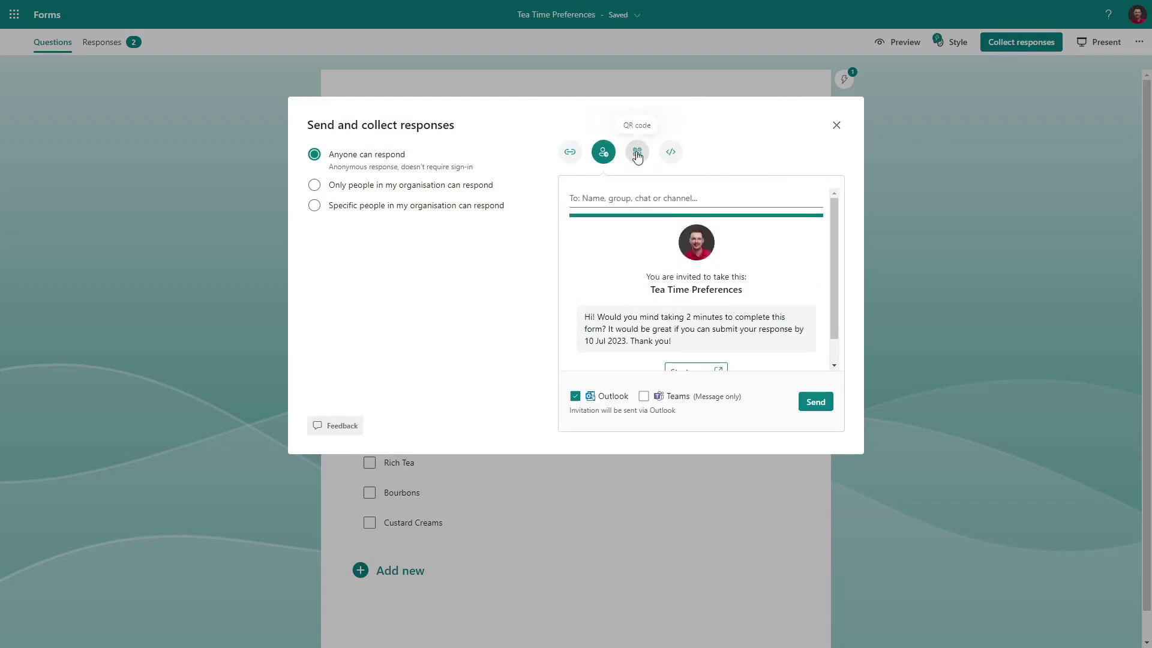
pyautogui.click(637, 155)
pyautogui.click(667, 157)
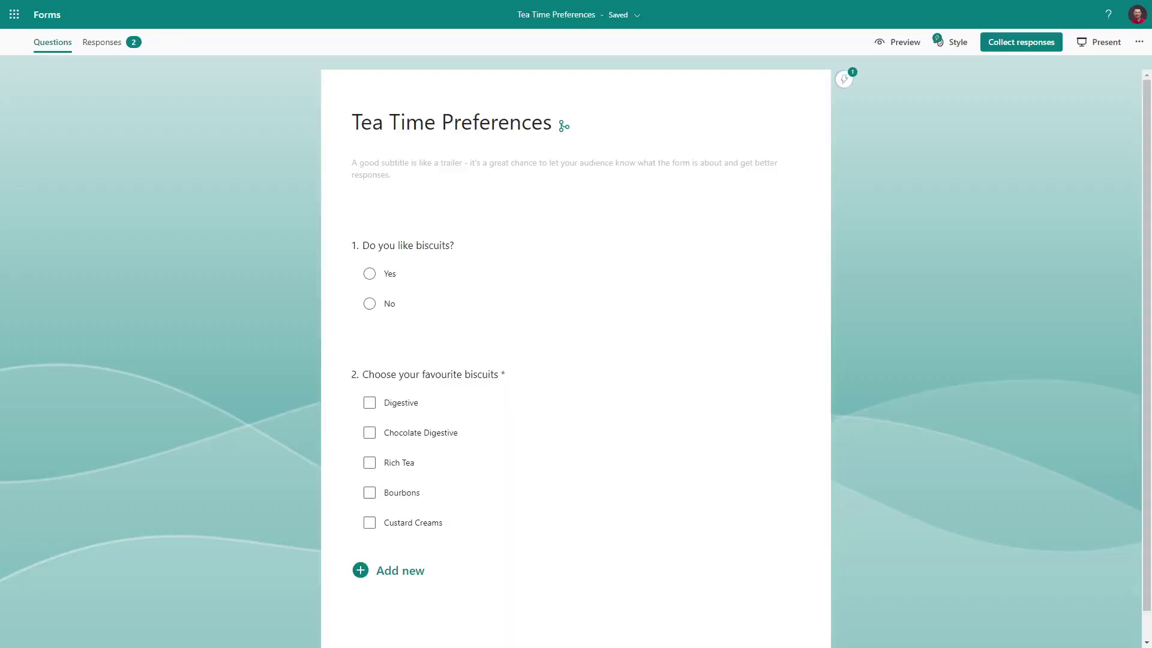
# Present the live results full screen and advance from question 1/2 to 2/2.
pyautogui.click(1091, 49)
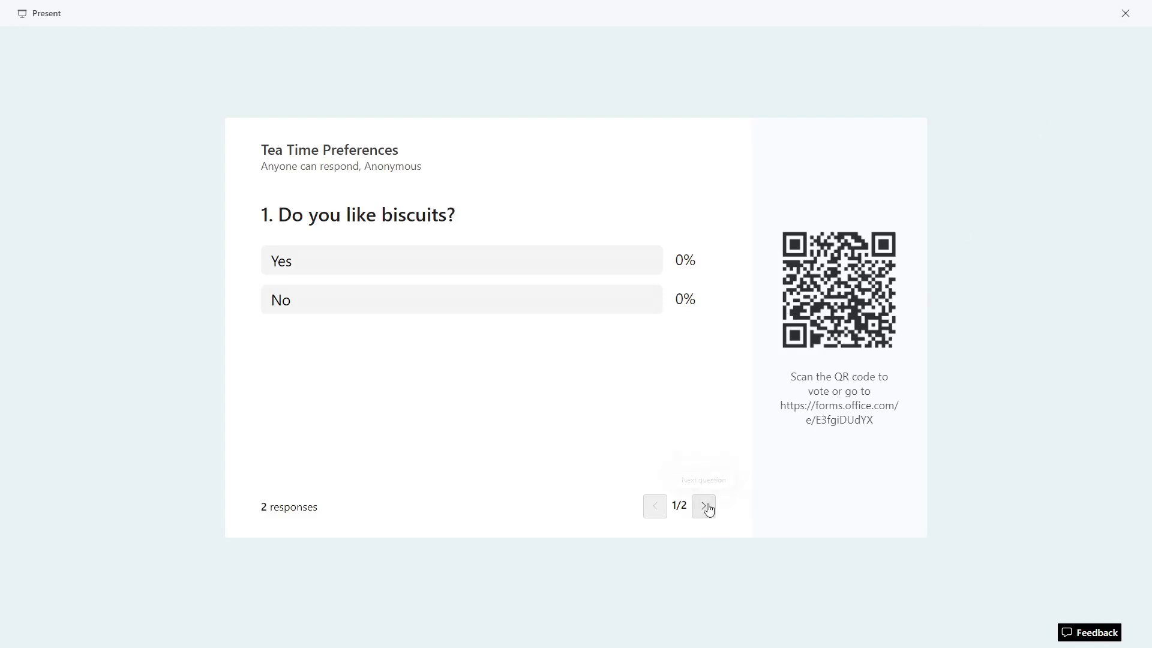
pyautogui.click(704, 507)
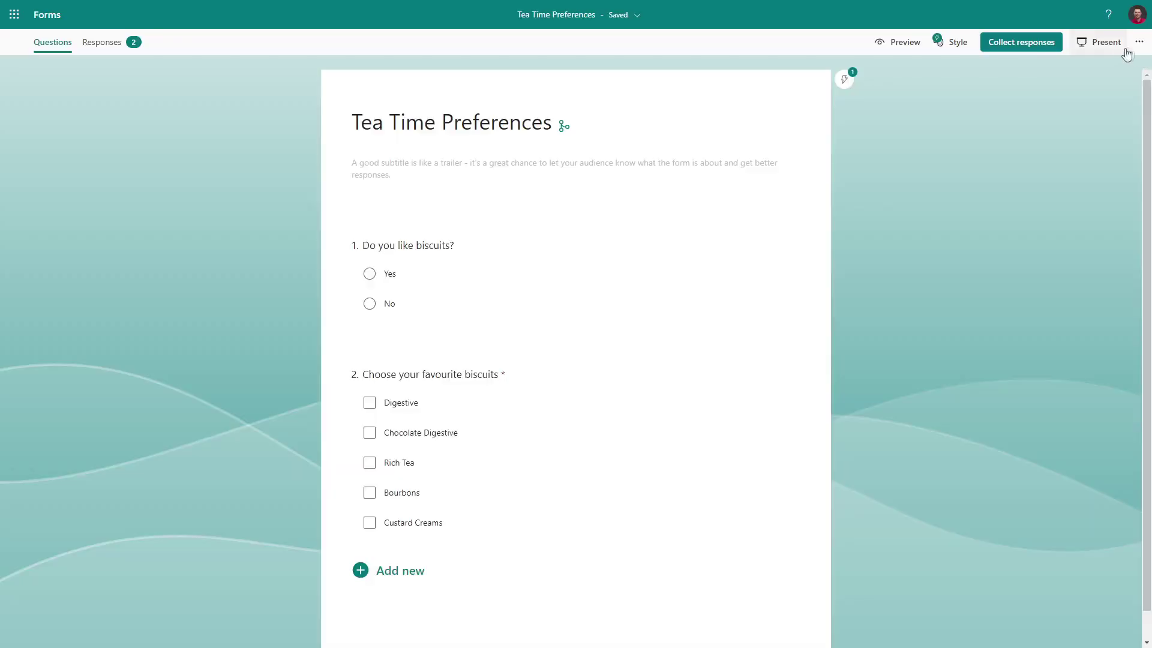
# Enable 'Set time duration' at 30 minutes in the form's Settings.
pyautogui.click(1136, 43)
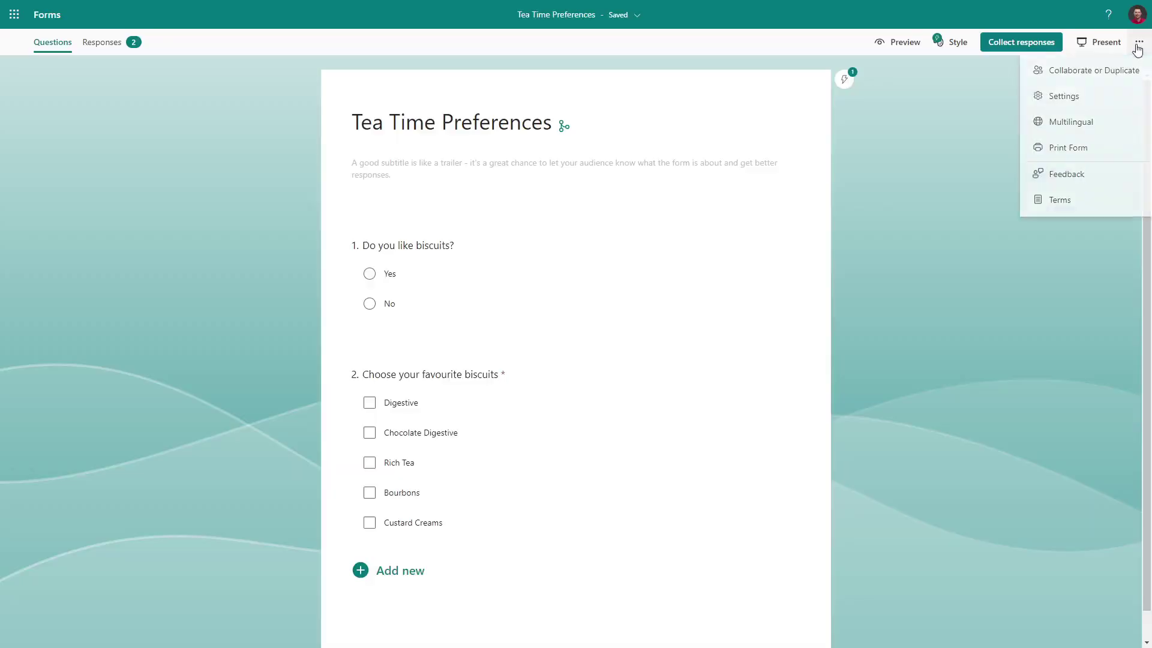
pyautogui.click(1096, 95)
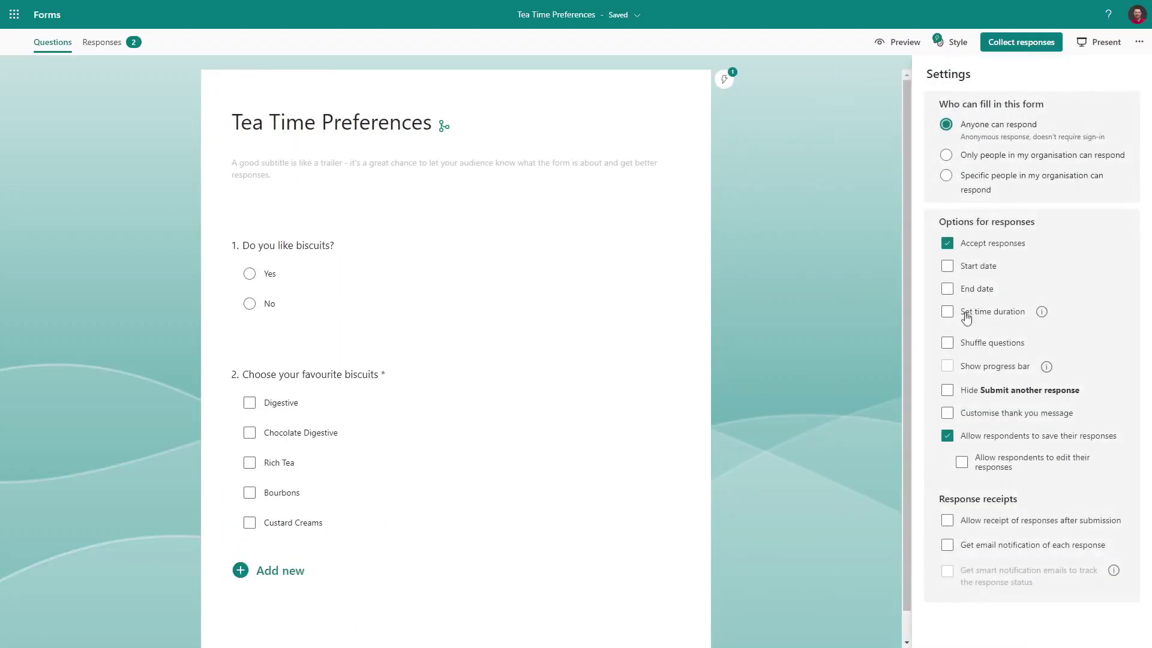
pyautogui.click(966, 315)
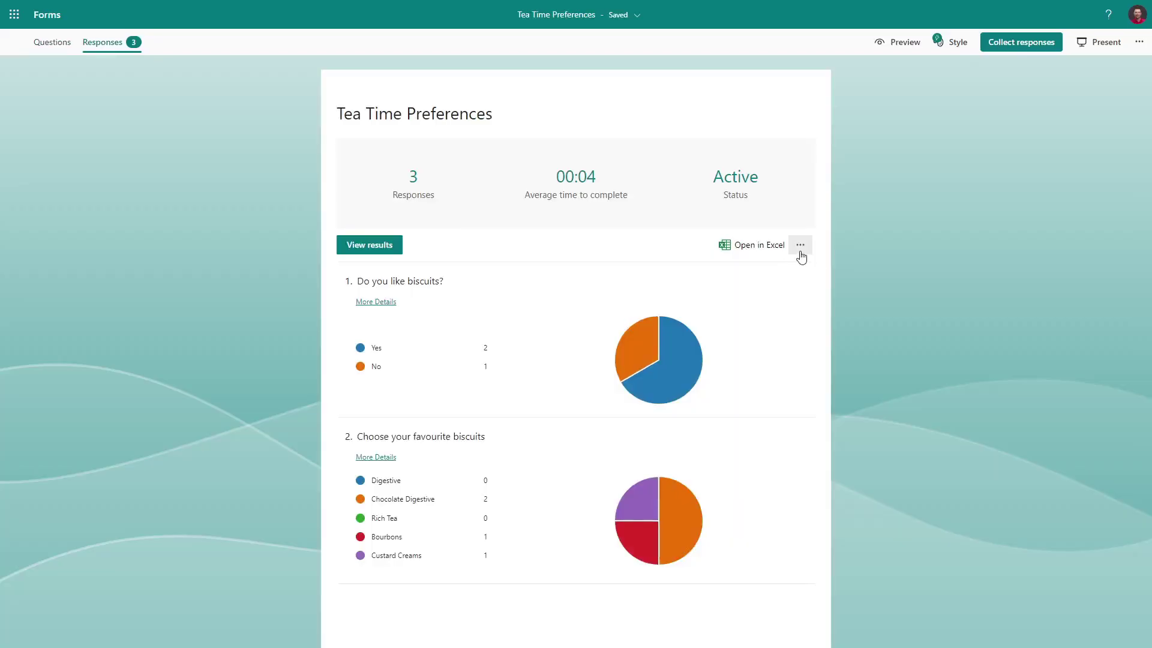
# Choose 'Share a summary link' beside Open in Excel on the Responses tab.
pyautogui.click(779, 330)
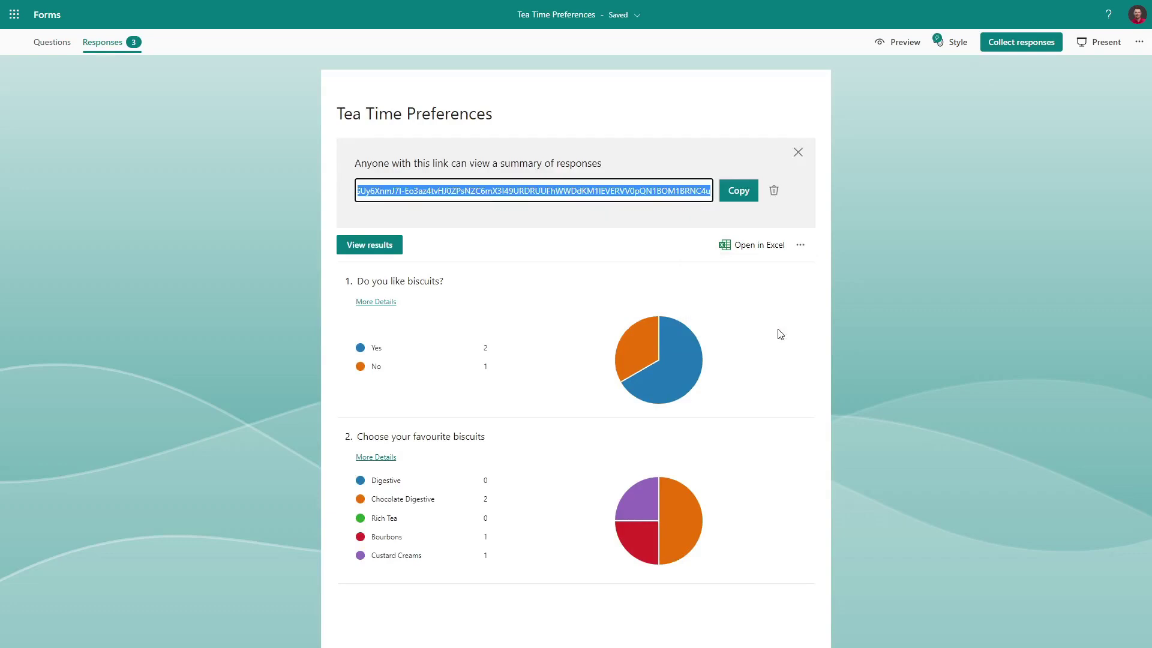